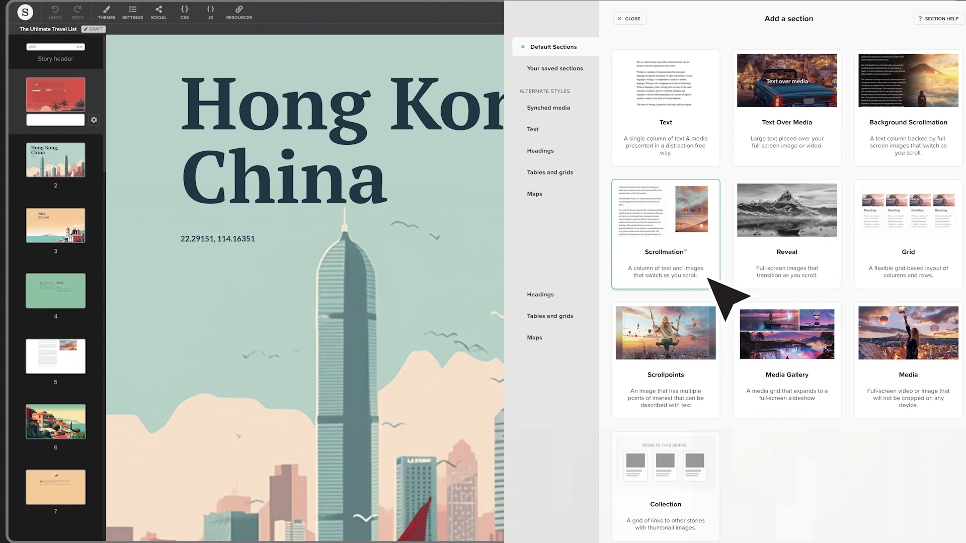
Step: Add a Scrollmation section to the travel story and open its image editor
click(777, 277)
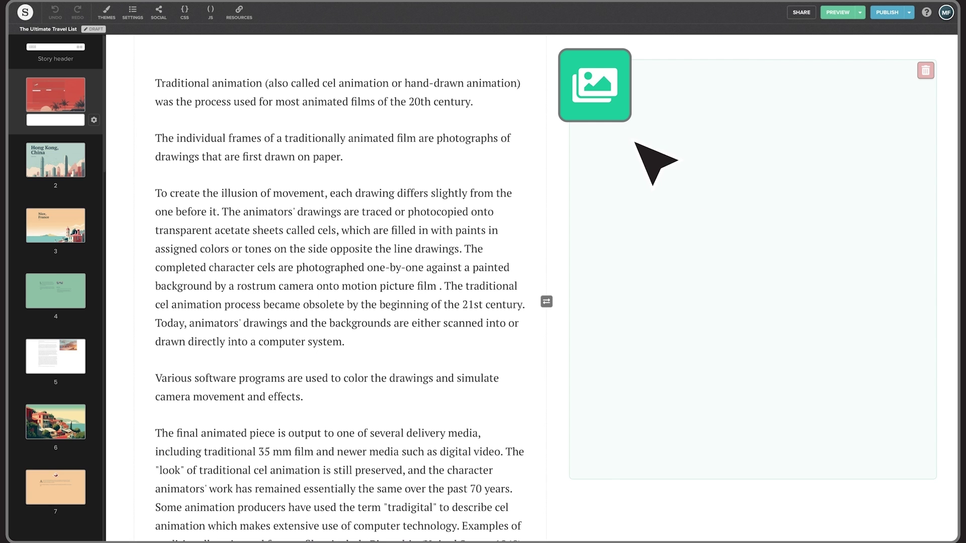
click(617, 108)
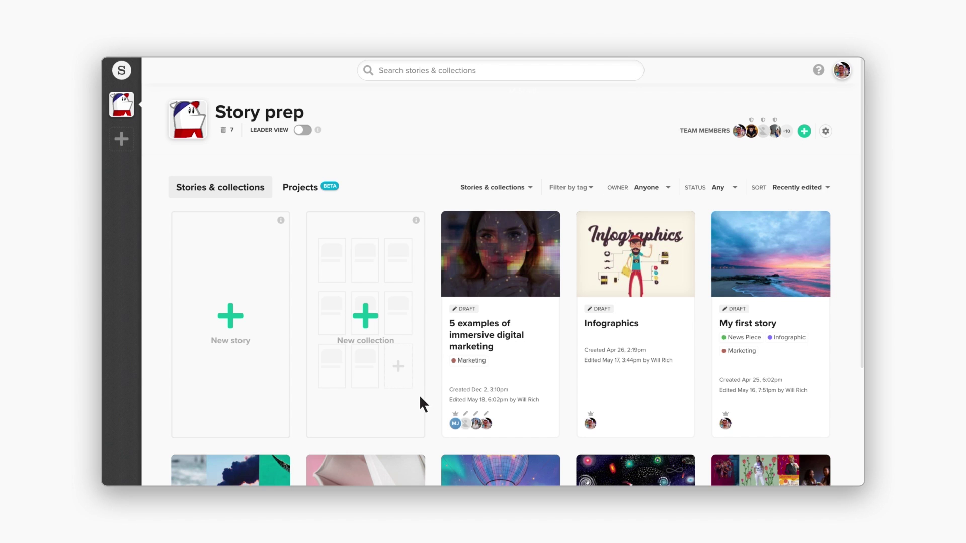
Step: Create a new Story prep story from the Feature story template
click(232, 351)
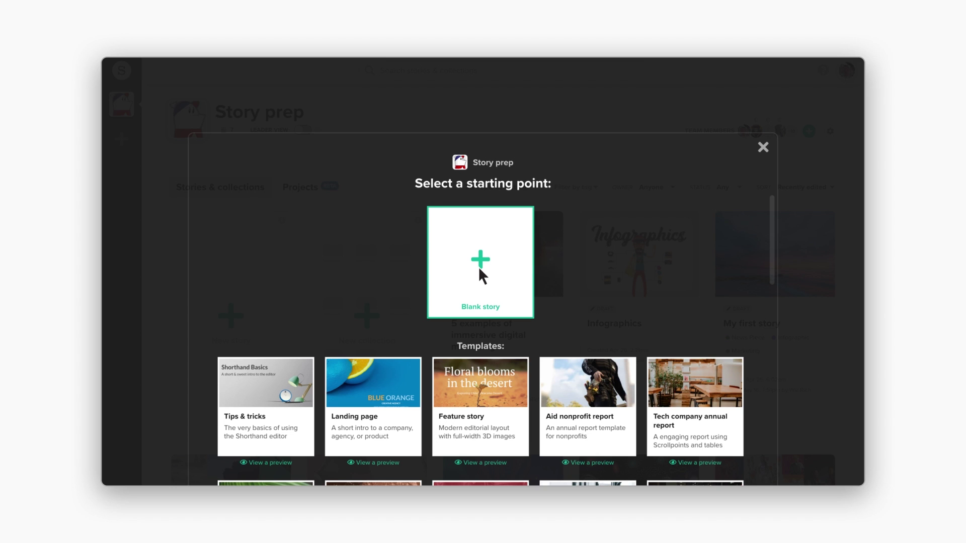
click(489, 421)
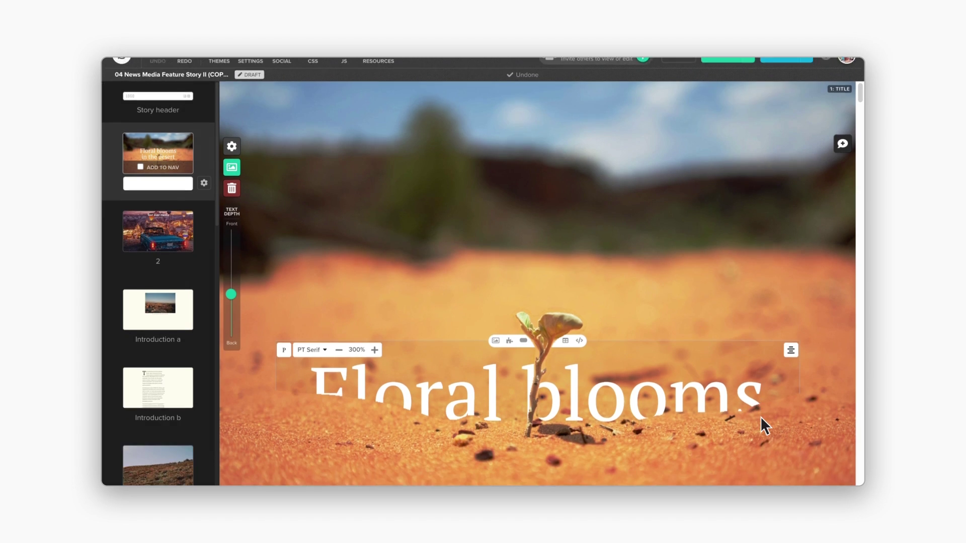
text(Welcome to Shorthand)
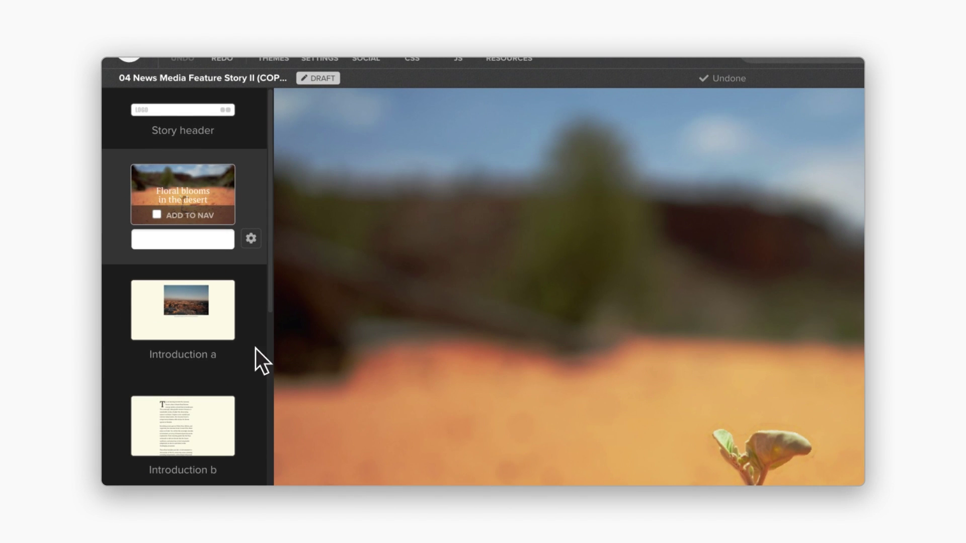
mouse_move(182, 267)
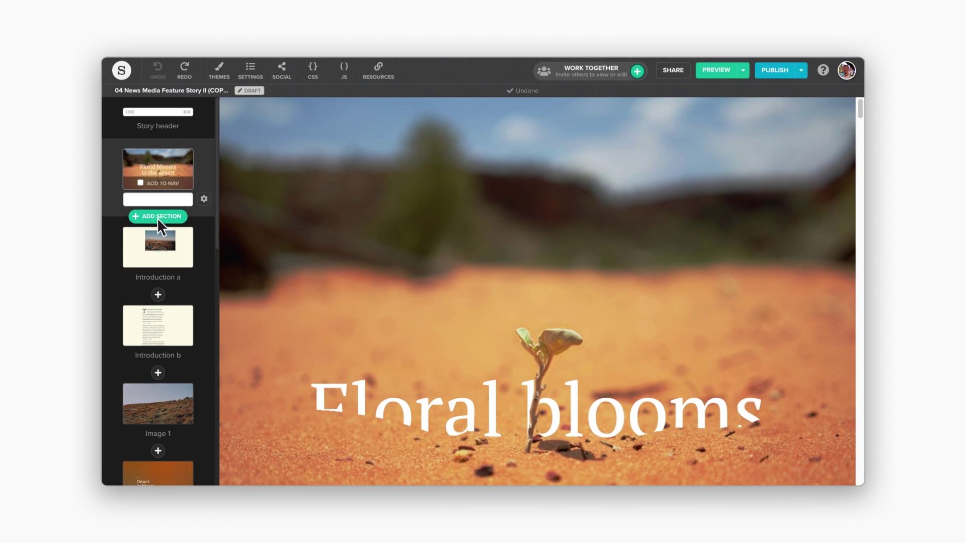
Step: Insert a Background Scrollmation section directly below the Floral blooms title section
click(157, 217)
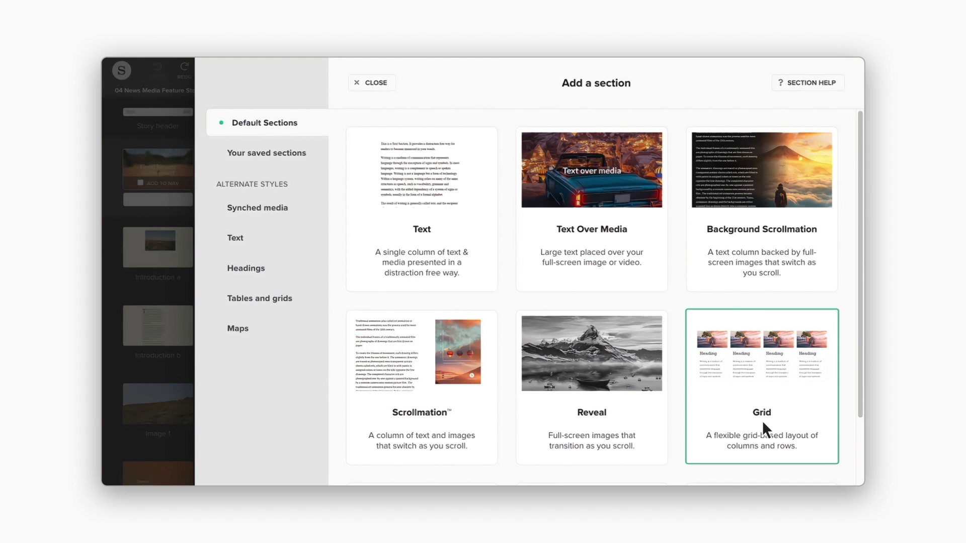
scroll(762, 420, down, 4)
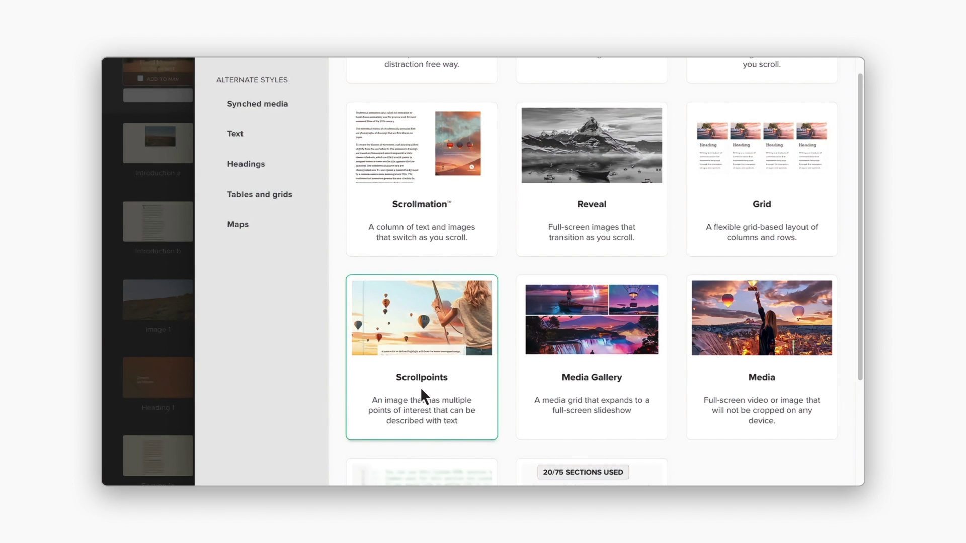
scroll(423, 389, up, 5)
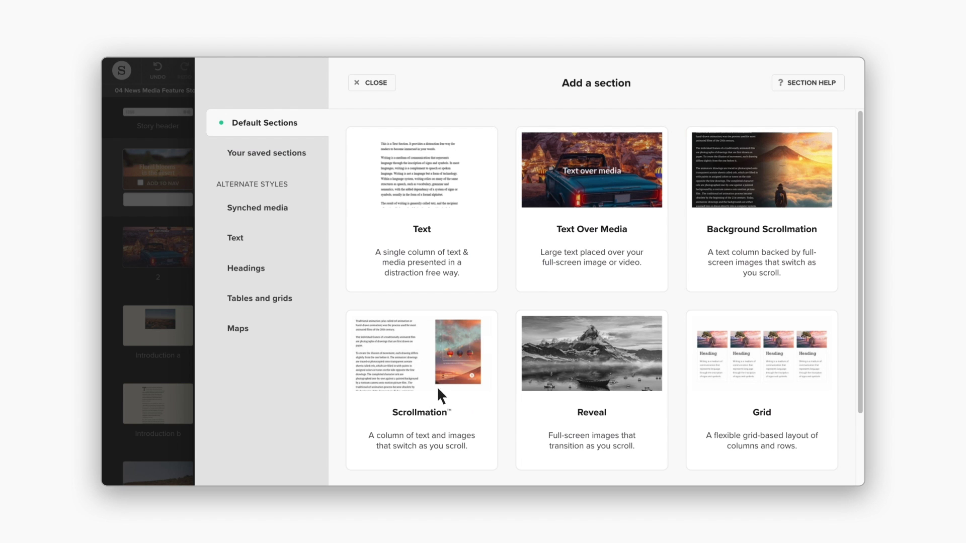
click(759, 246)
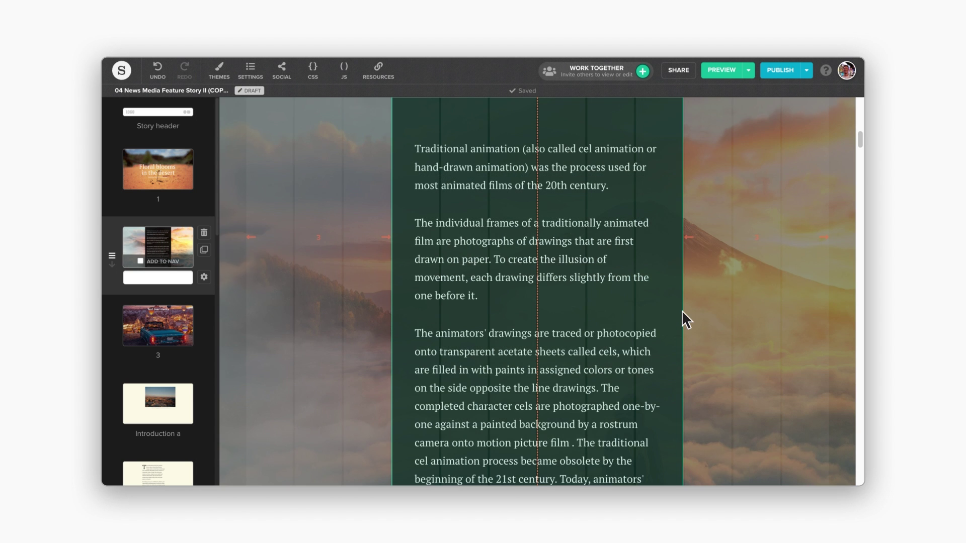
Step: Narrow the text column and give Text over media a Full layout at half height
drag(681, 319, 585, 319)
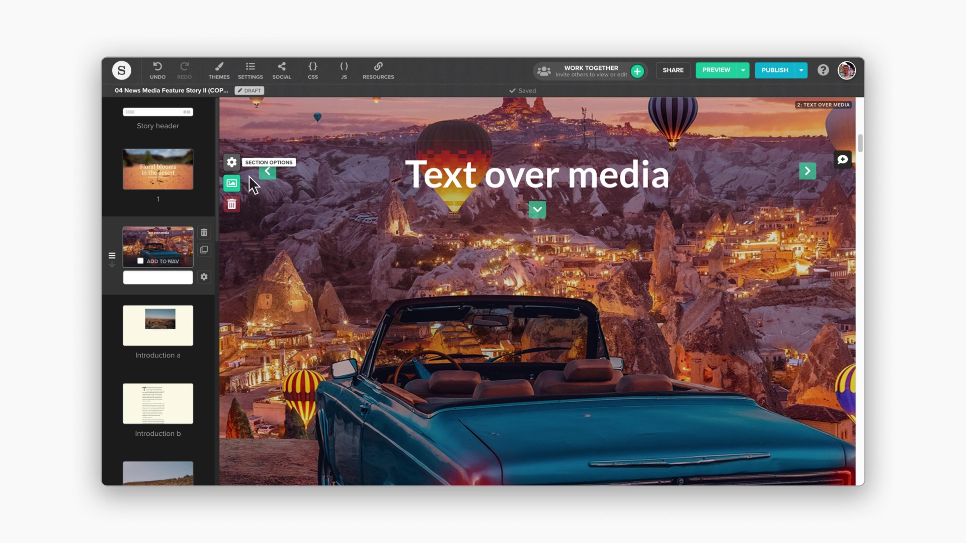
click(232, 163)
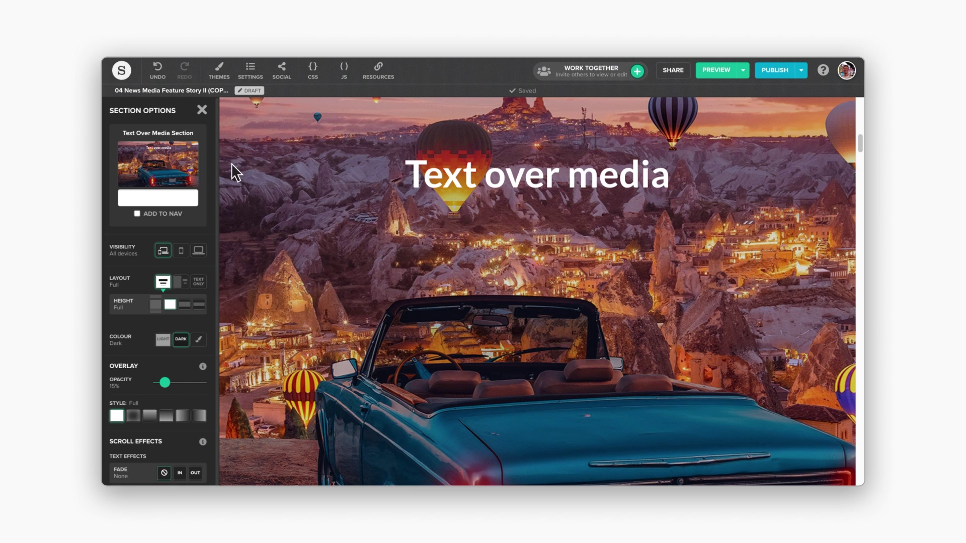
click(180, 284)
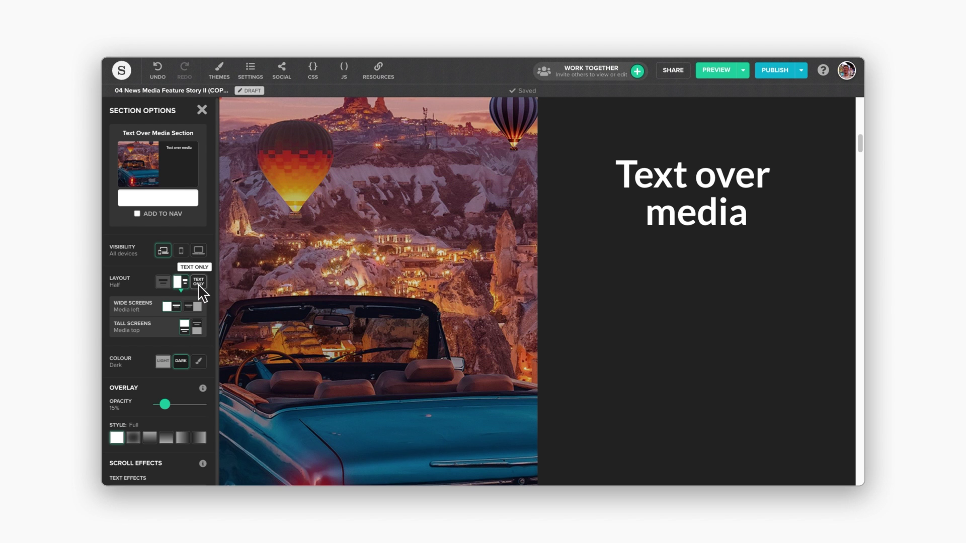
click(199, 282)
click(186, 305)
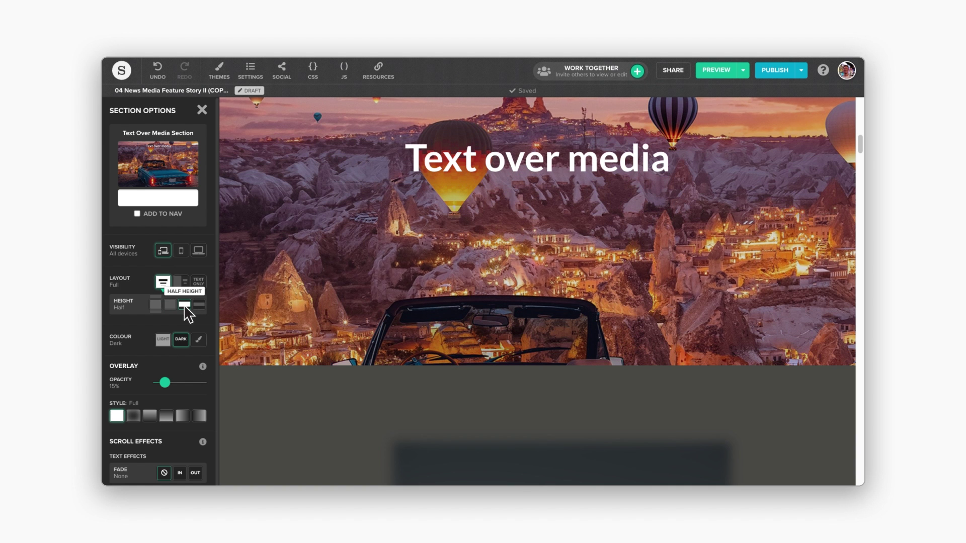
click(199, 304)
key(Escape)
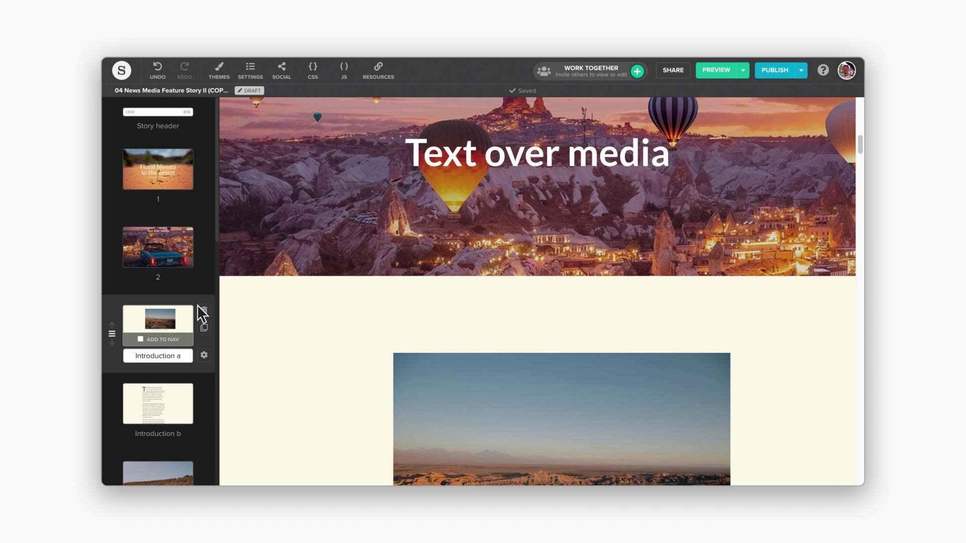
Step: Replace the Section 1a Atacama paragraph with 'Change text to anything you like'
scroll(201, 314, down, 5)
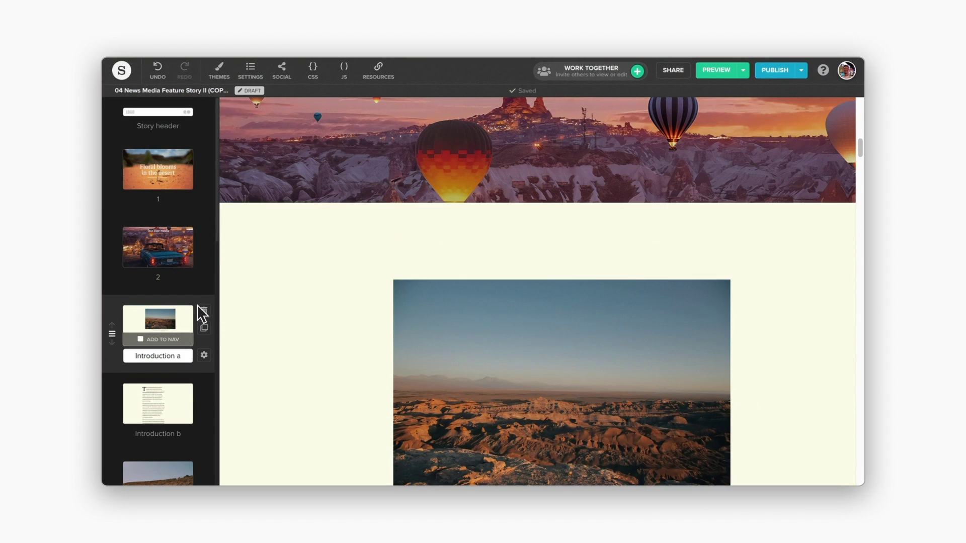
scroll(202, 314, down, 10)
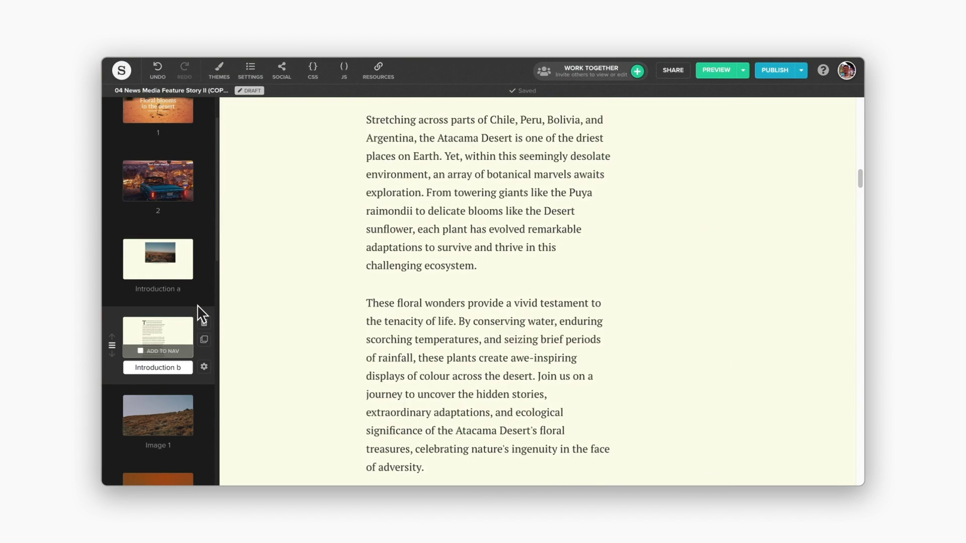
scroll(202, 314, down, 10)
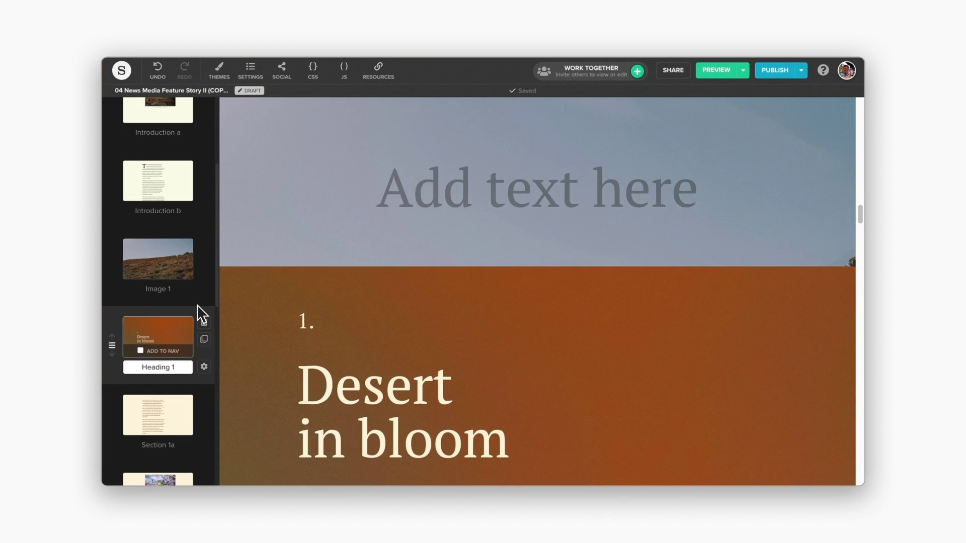
scroll(202, 313, down, 3)
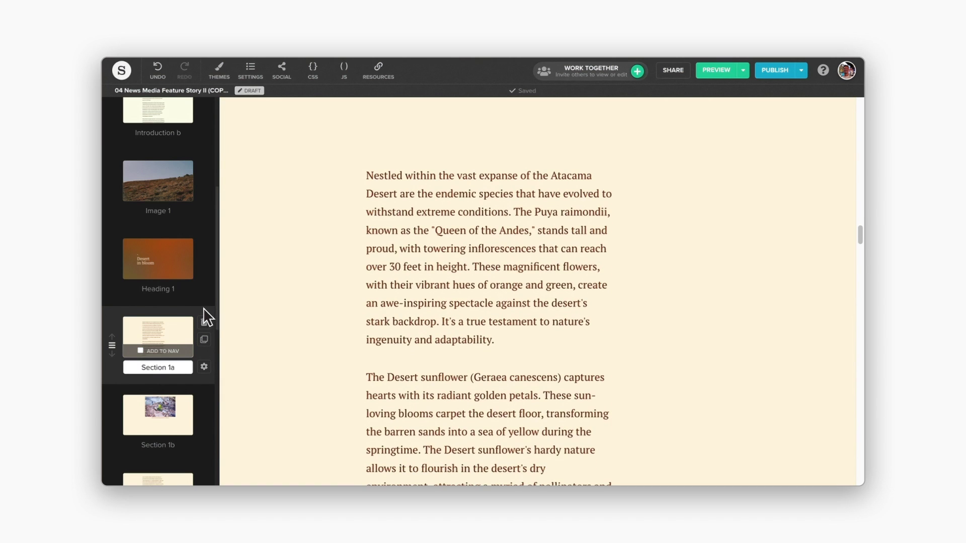
click(497, 330)
key(ctrl+a)
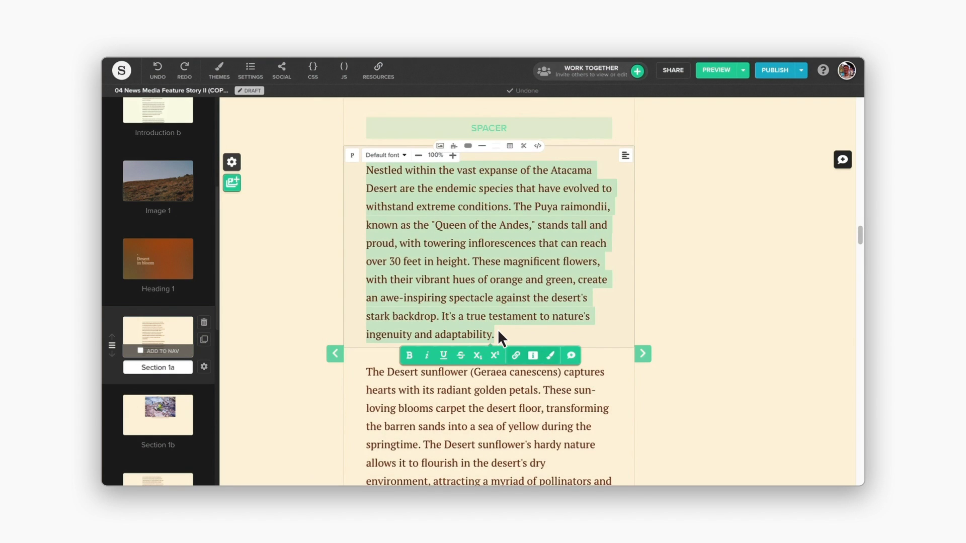
text(Change text to anything you like!)
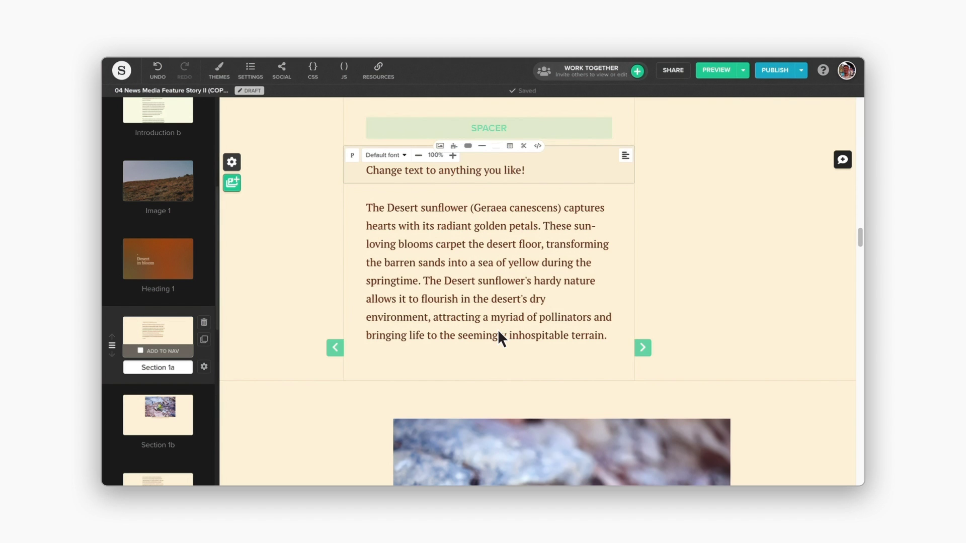
Step: Try Enhance on the flower photo, then turn it back off
scroll(497, 329, down, 5)
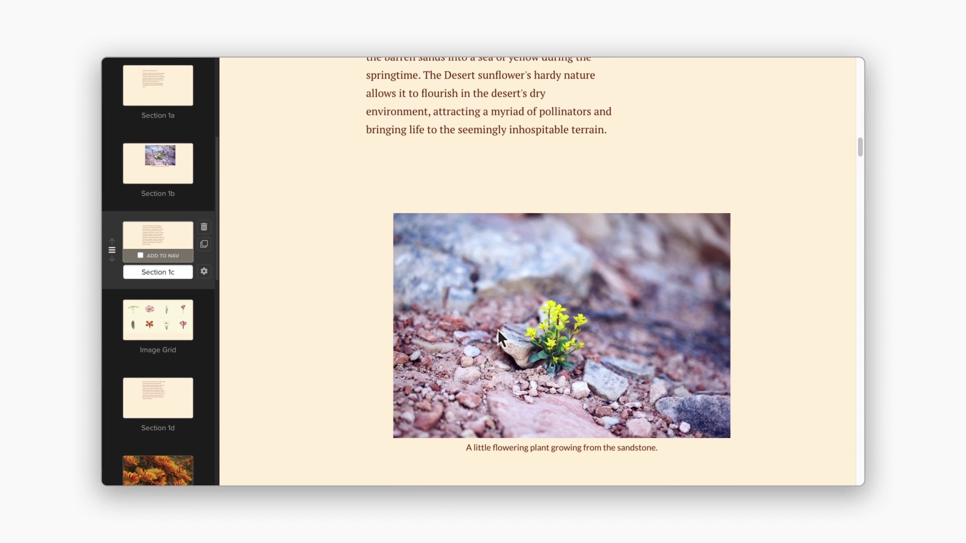
mouse_move(481, 323)
click(424, 224)
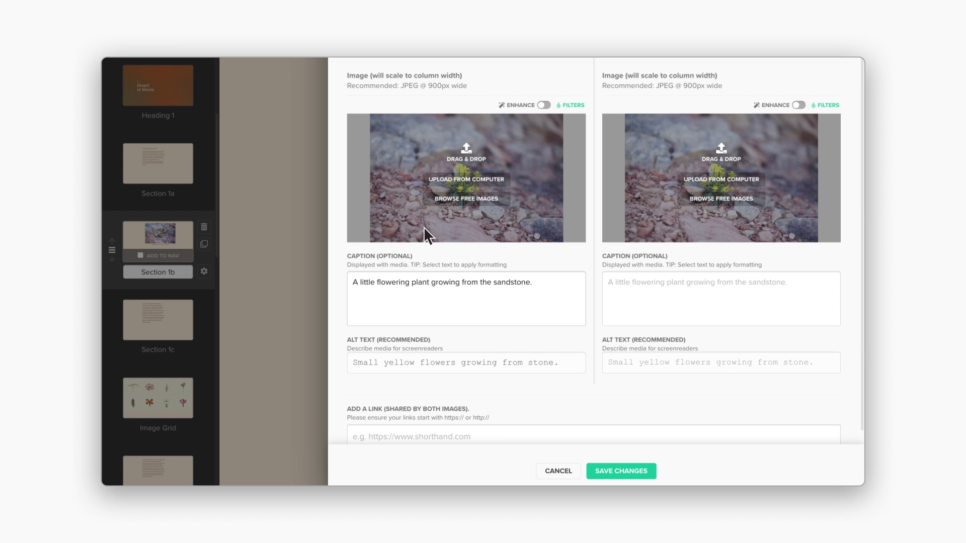
click(543, 106)
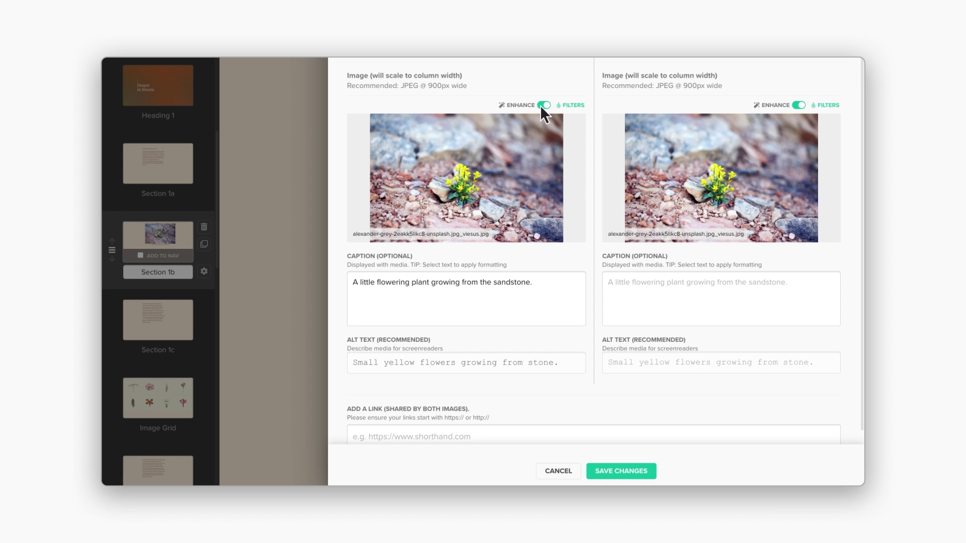
click(540, 106)
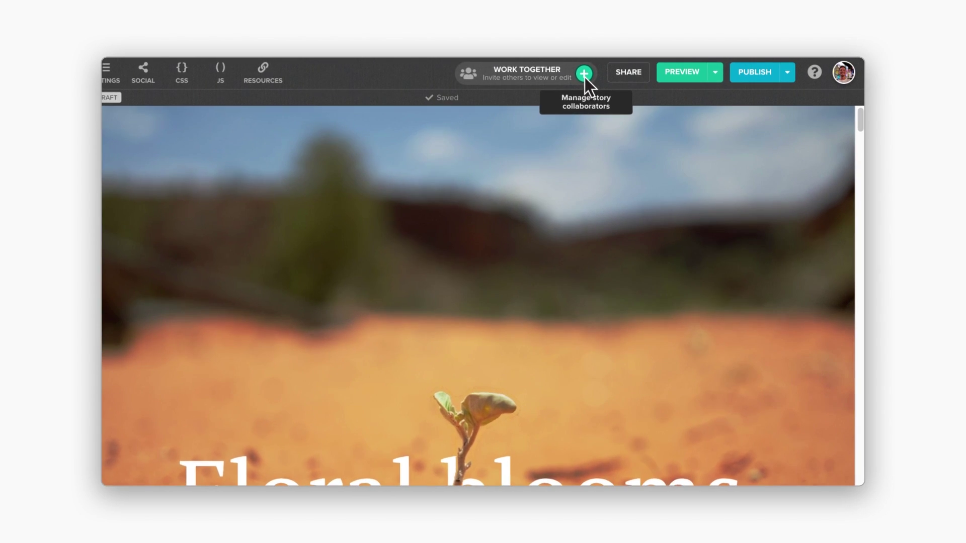
Step: Add a team member as an editor, then retype the heading as 'Built for content teams'
click(637, 71)
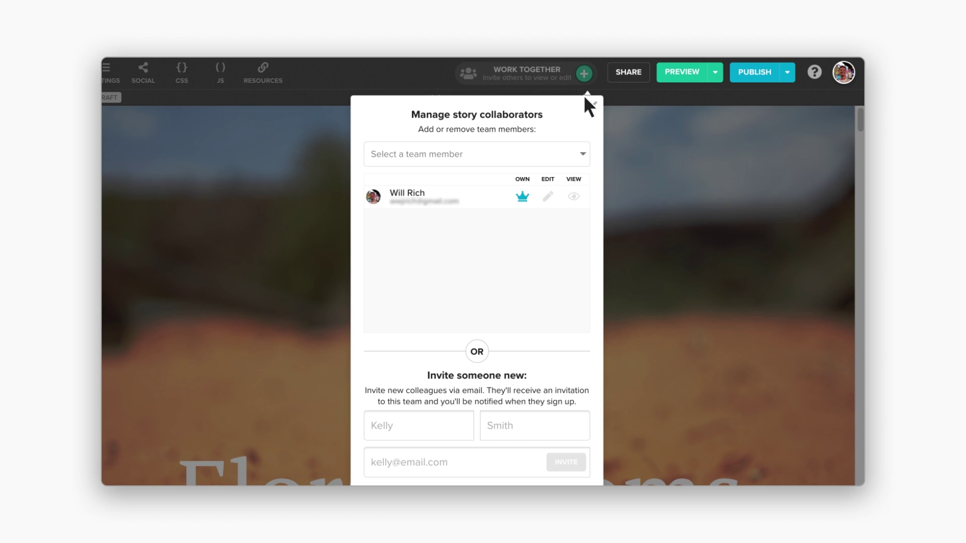
click(582, 155)
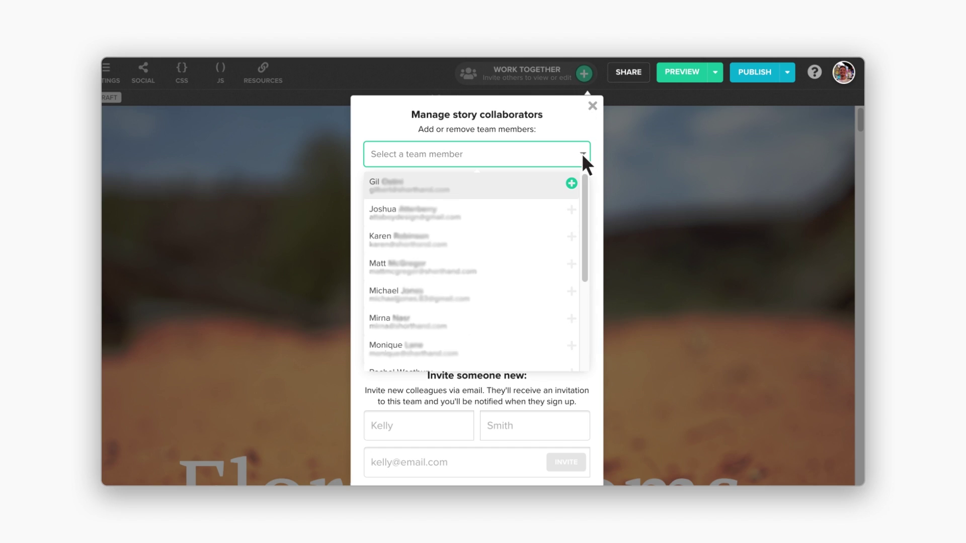
click(396, 347)
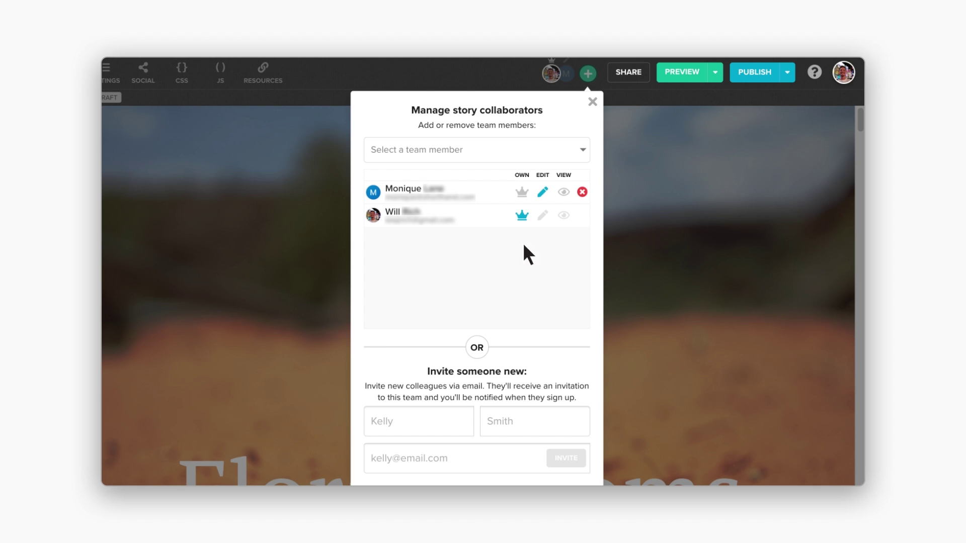
click(542, 192)
click(592, 101)
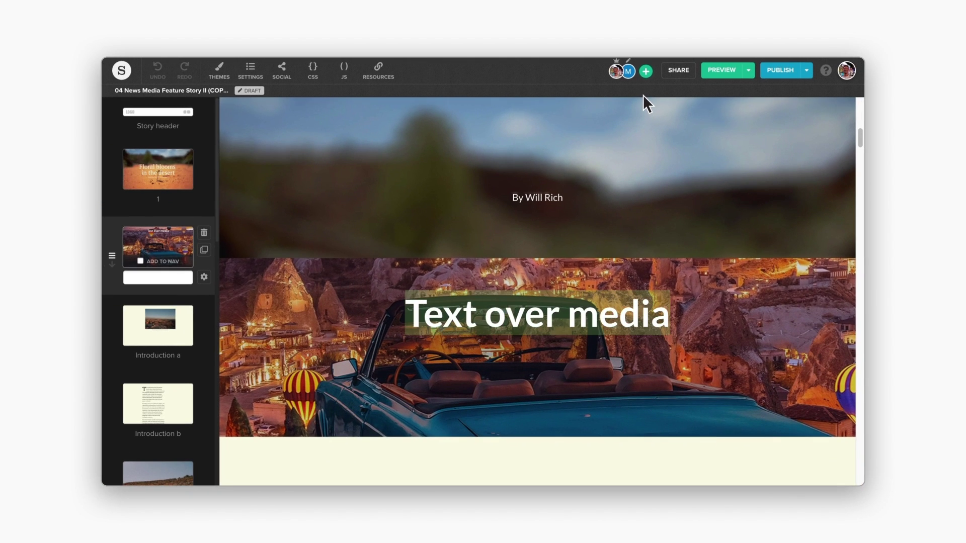
text(Built for cont)
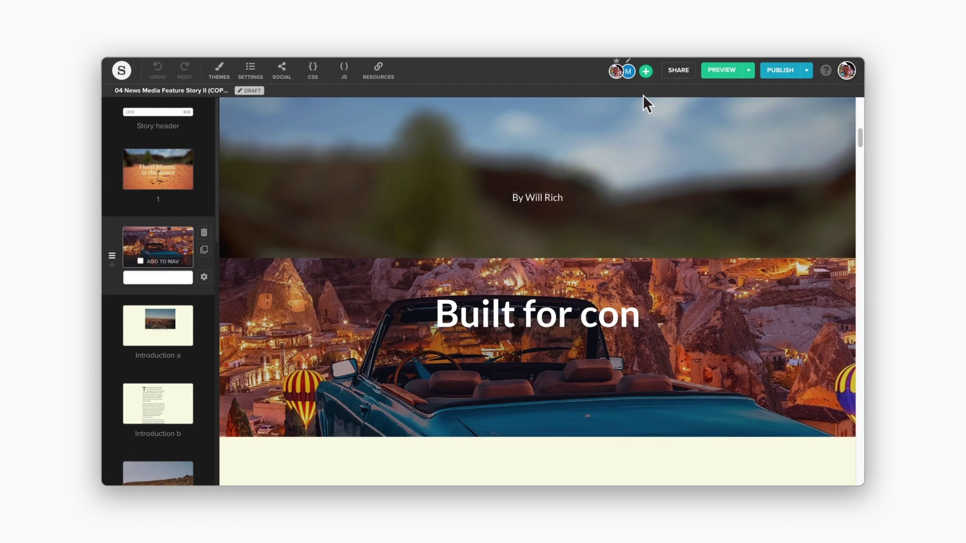
text(ent teams)
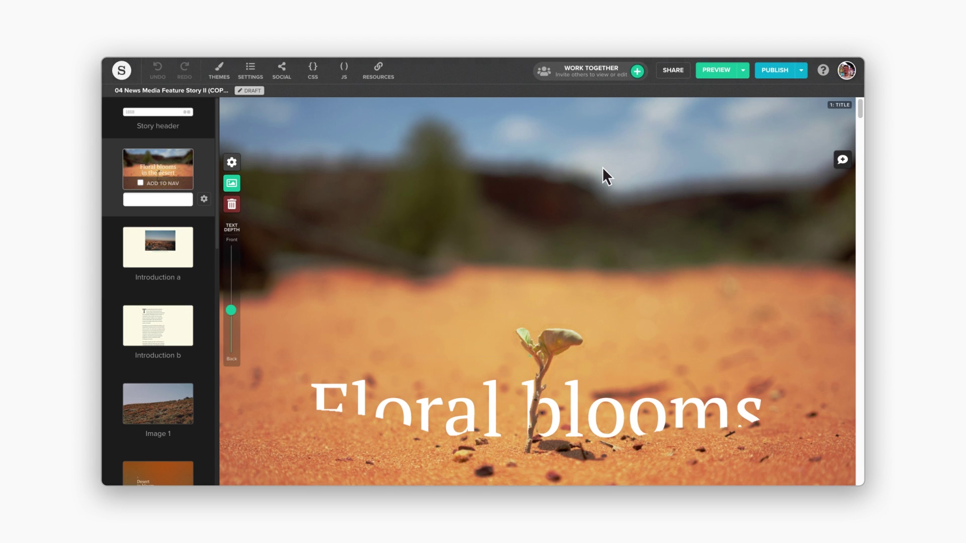